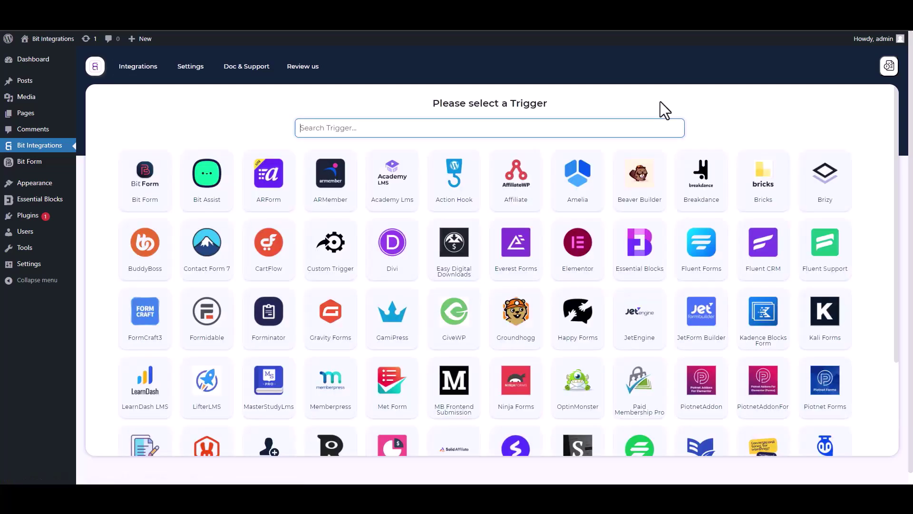
Step: Pick Essential Blocks as the trigger via an 'ess' search and start fetching its form data
{"action": "type", "text": "ess"}
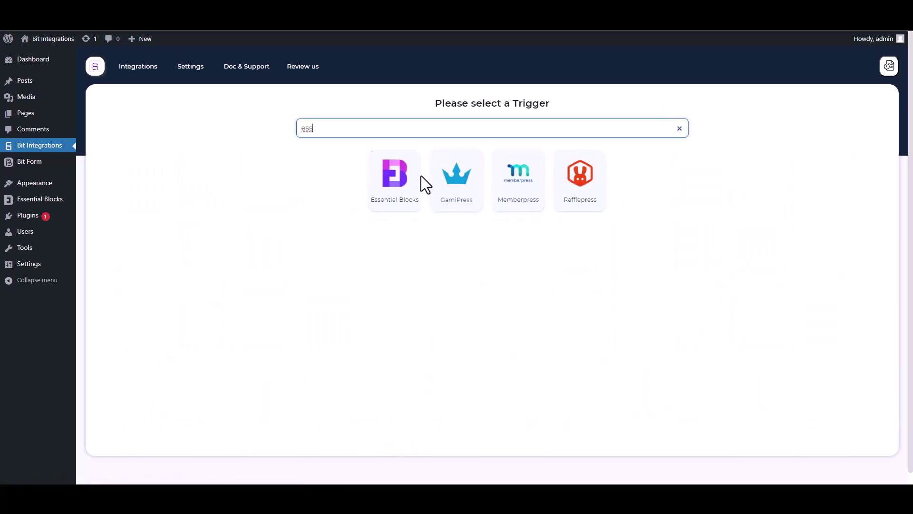
{"action": "left_click", "coordinate": [391, 208]}
{"action": "left_click", "coordinate": [491, 221]}
Step: Submit the form with name 'test', a test e-mail address and a test phone number
{"action": "key", "text": "ctrl+Tab"}
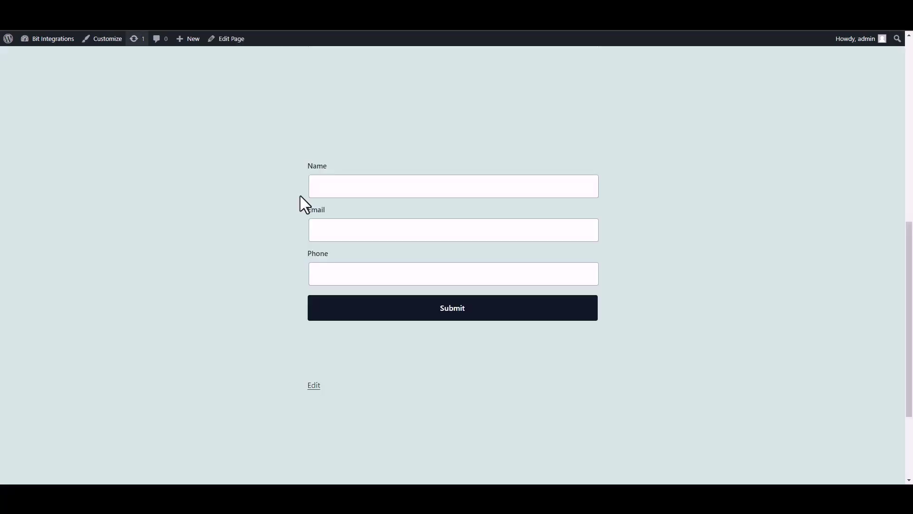
{"action": "left_click", "coordinate": [391, 195]}
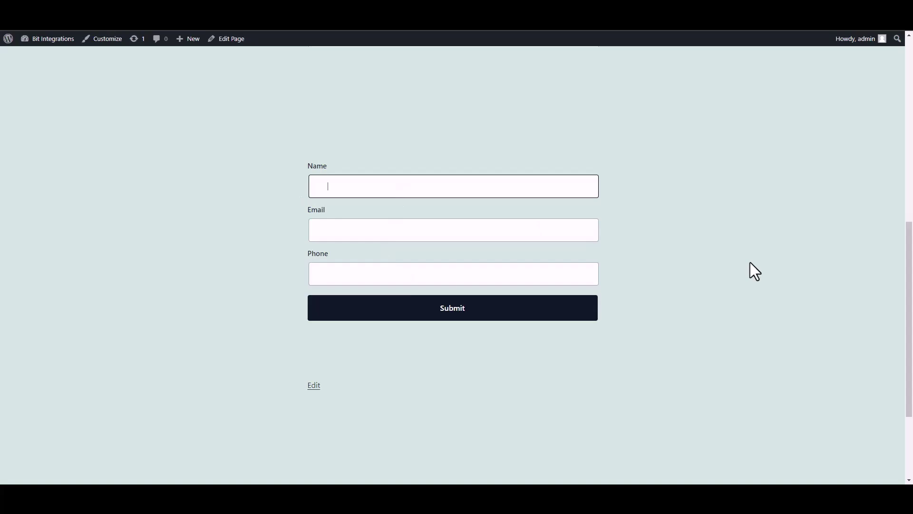
{"action": "type", "text": "test"}
{"action": "left_click", "coordinate": [546, 233]}
{"action": "type", "text": "test@gmail.com"}
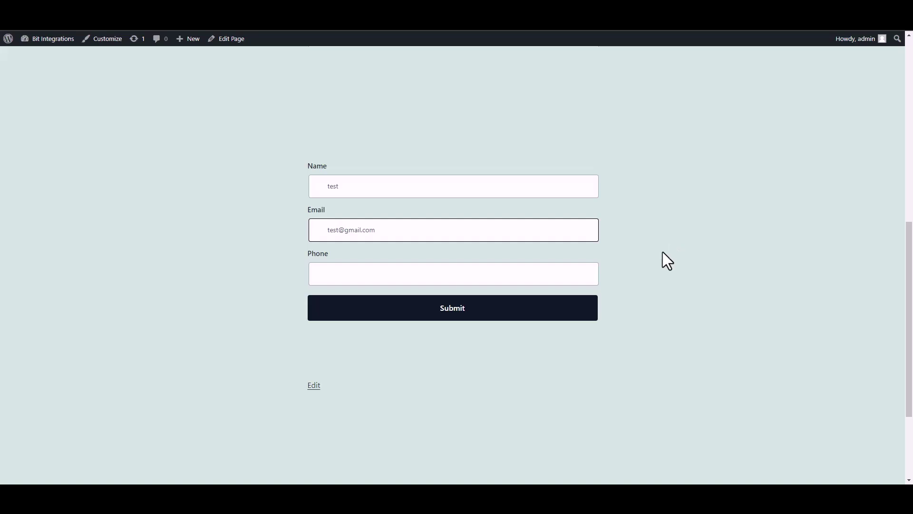
{"action": "left_click", "coordinate": [550, 278]}
{"action": "type", "text": "58566255"}
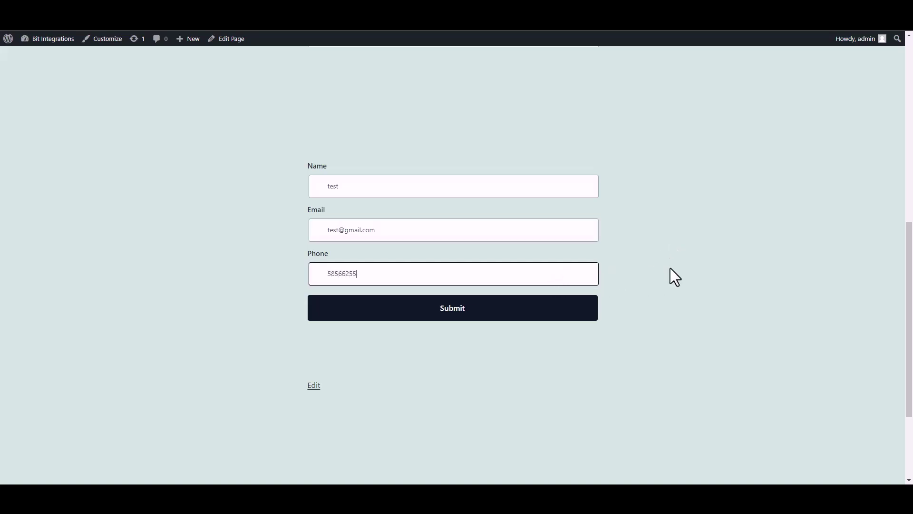
{"action": "left_click", "coordinate": [589, 316]}
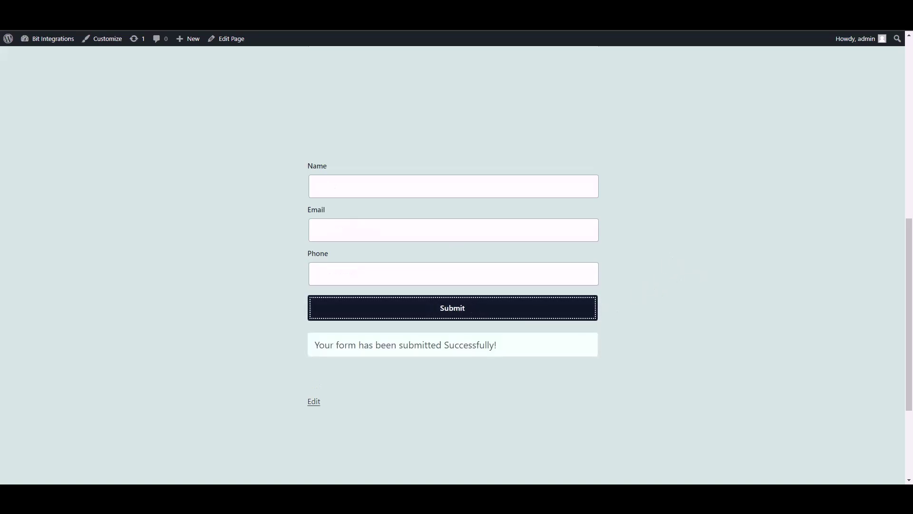
{"action": "key", "text": "ctrl+Tab"}
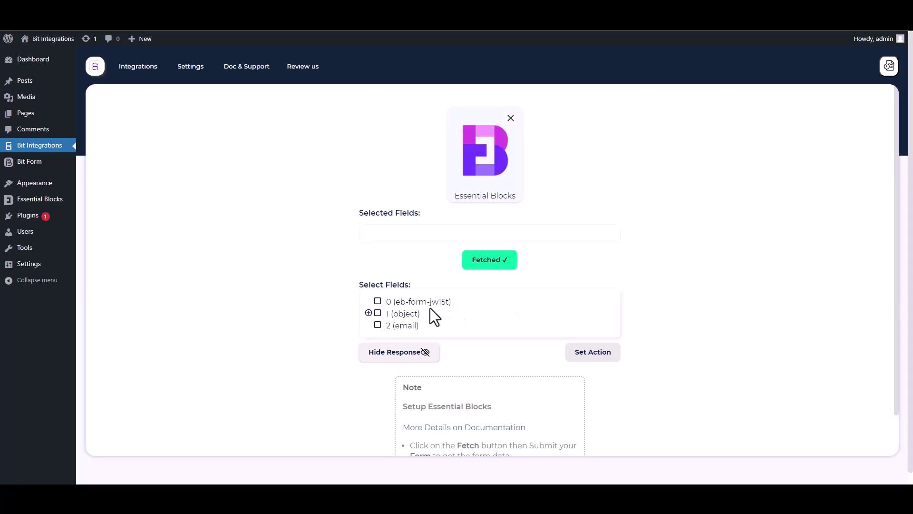
Step: Select fields 0, 1.Name, 1.Email and 1.Phone from the fetched submission
{"action": "left_click_drag", "start_coordinate": [454, 302], "coordinate": [383, 303]}
{"action": "left_click", "coordinate": [378, 301]}
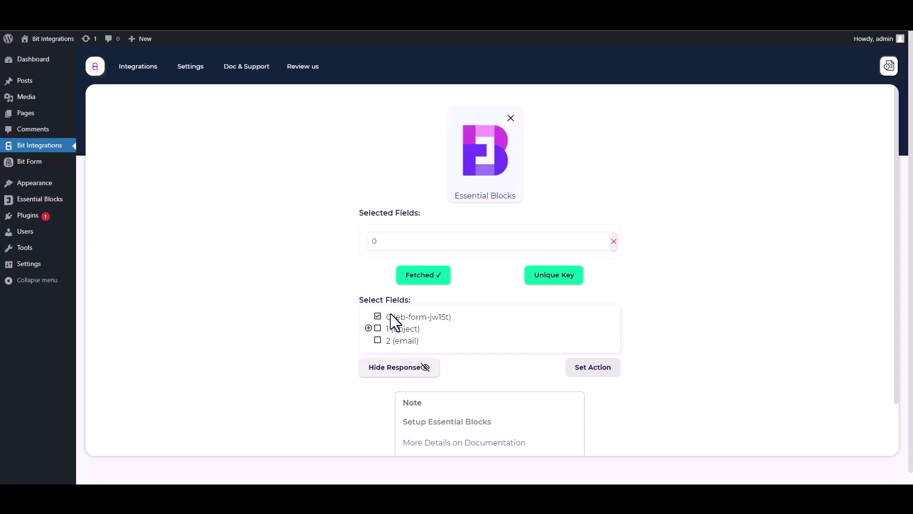
{"action": "left_click", "coordinate": [368, 328]}
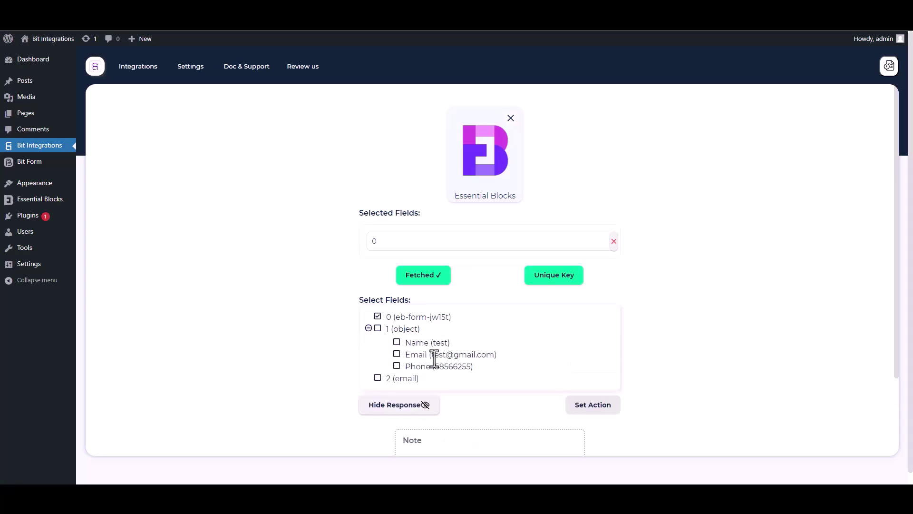
{"action": "left_click", "coordinate": [397, 344]}
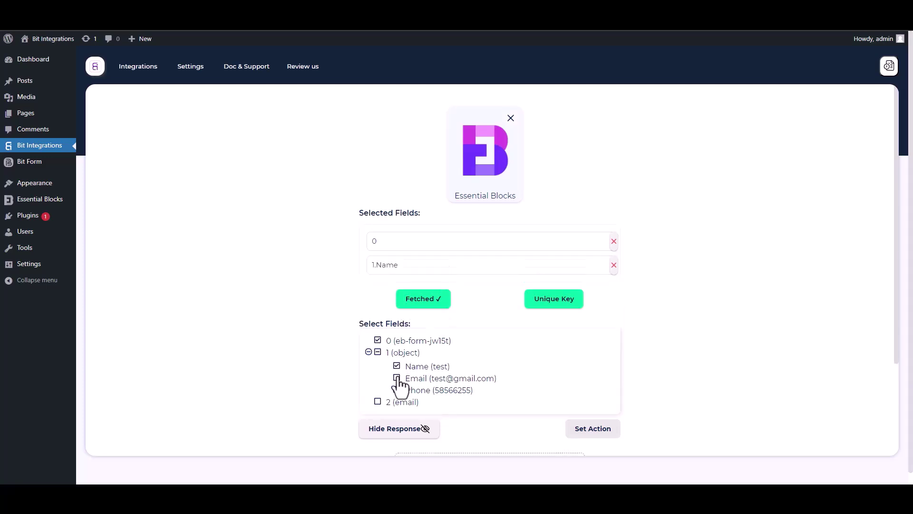
{"action": "left_click", "coordinate": [398, 378]}
{"action": "left_click", "coordinate": [397, 414]}
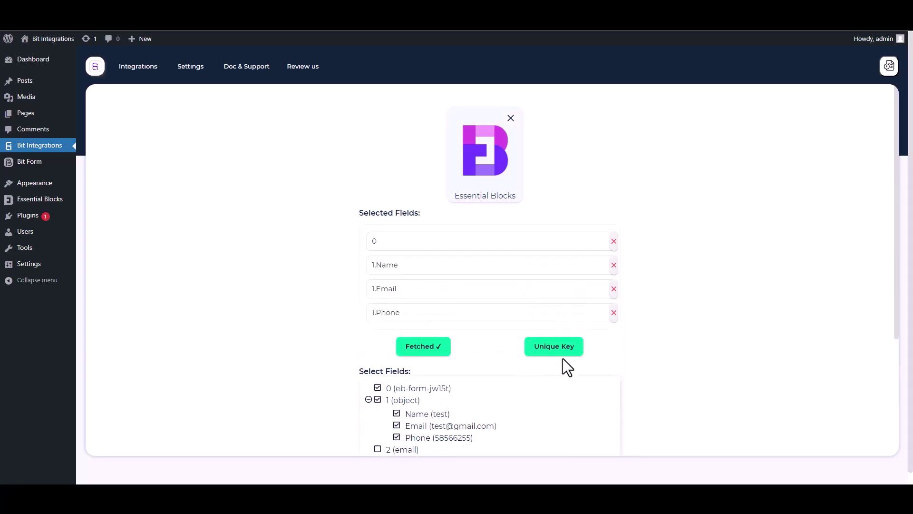
Step: Set field 0 as the unique primary key and confirm
{"action": "scroll", "coordinate": [896, 319], "scroll_direction": "down", "scroll_amount": 2}
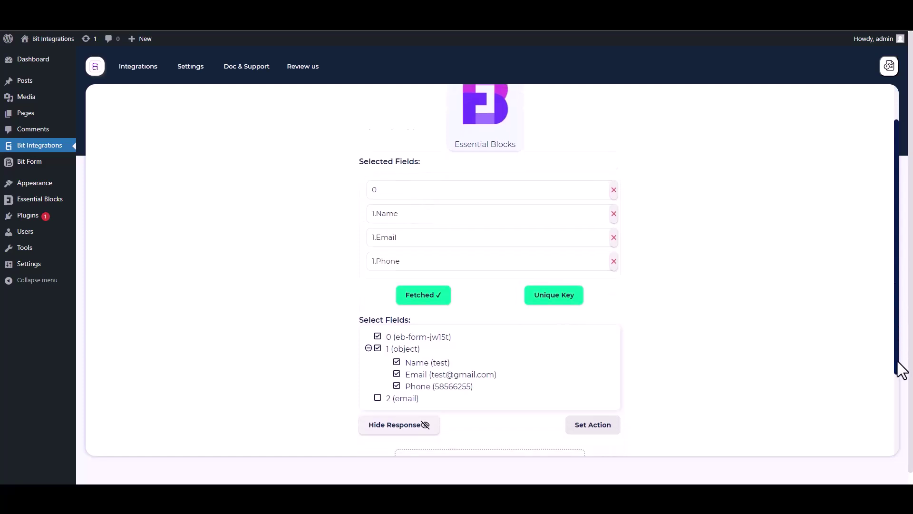
{"action": "left_click", "coordinate": [557, 256]}
{"action": "left_click", "coordinate": [449, 262]}
{"action": "left_click", "coordinate": [383, 285]}
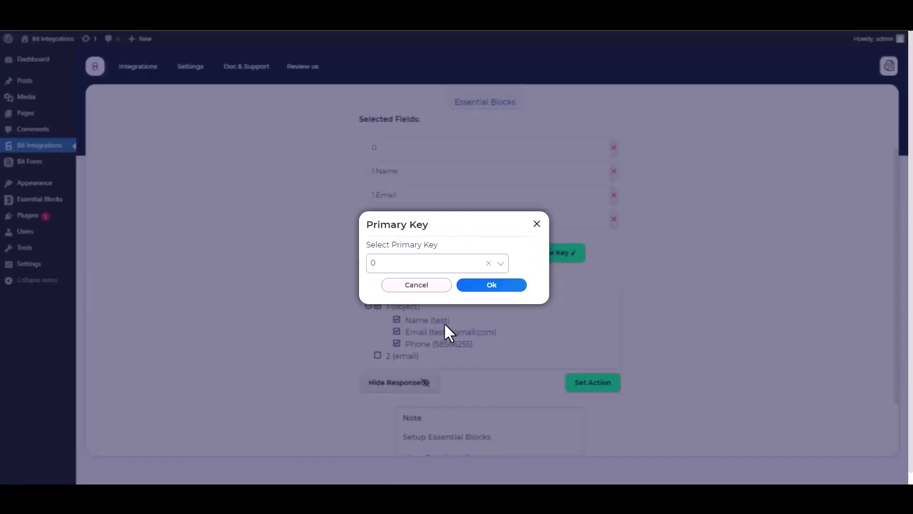
{"action": "left_click", "coordinate": [488, 288]}
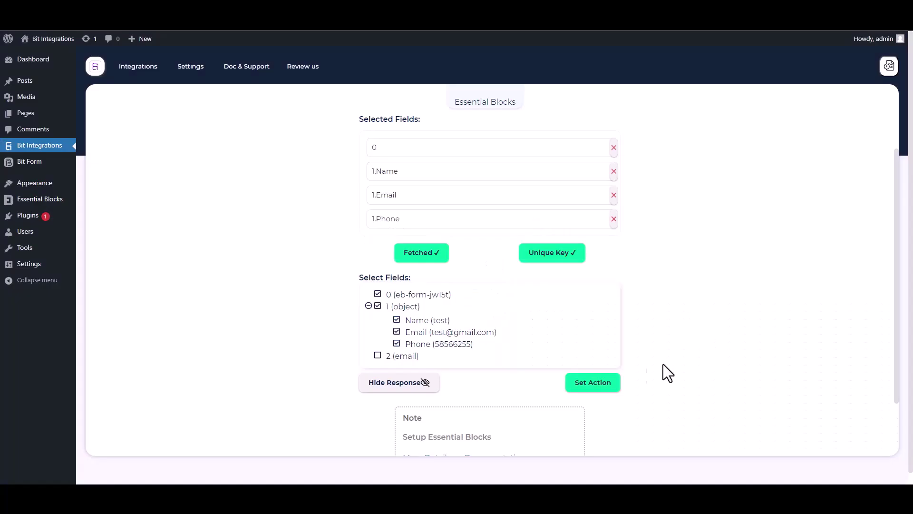
Step: Search 'mailbluster' among the actions and pick MailBluster as the flow's action
{"action": "left_click", "coordinate": [617, 388]}
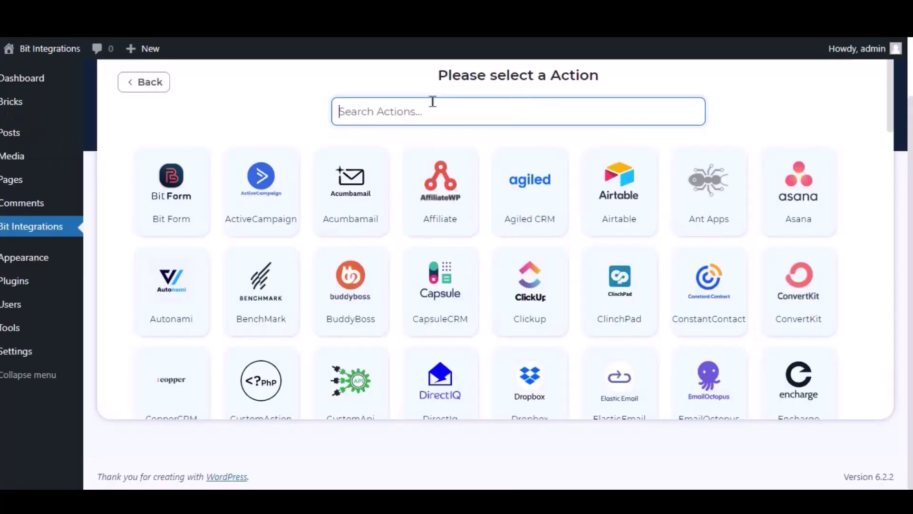
{"action": "type", "text": "mailbluster"}
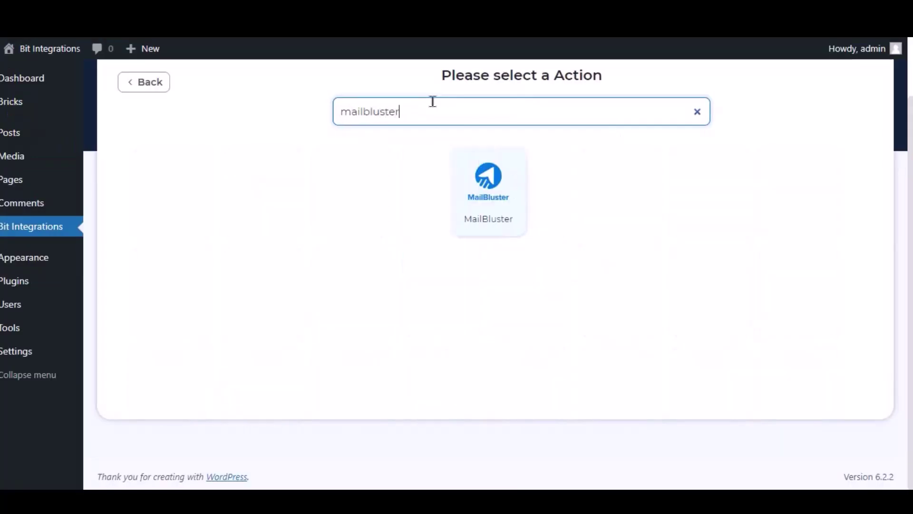
{"action": "left_click", "coordinate": [500, 191]}
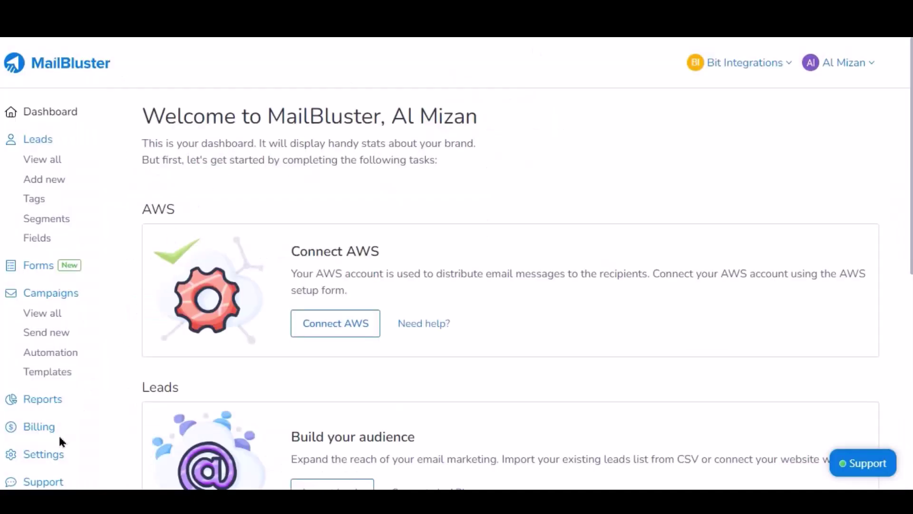
Step: Create a MailBluster API key named 'For Bit Integrations' under Settings > API Keys and copy it
{"action": "left_click", "coordinate": [46, 458]}
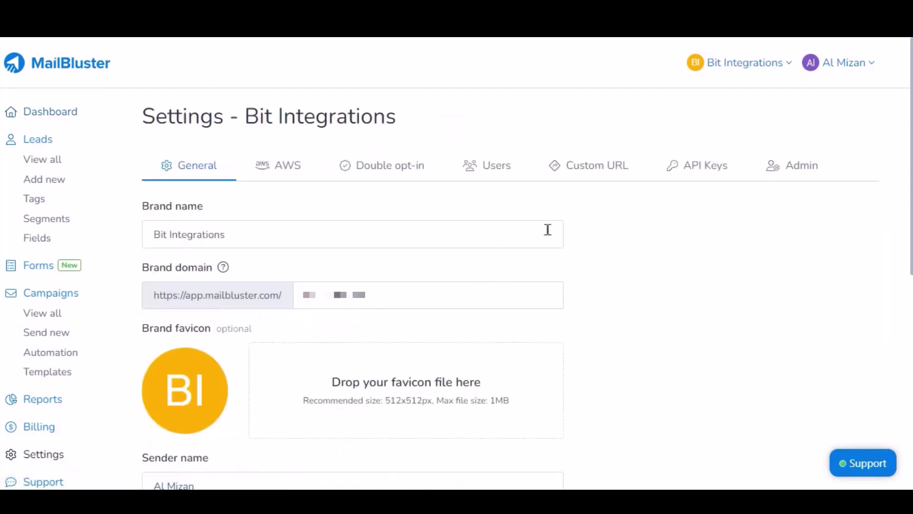
{"action": "left_click", "coordinate": [695, 165]}
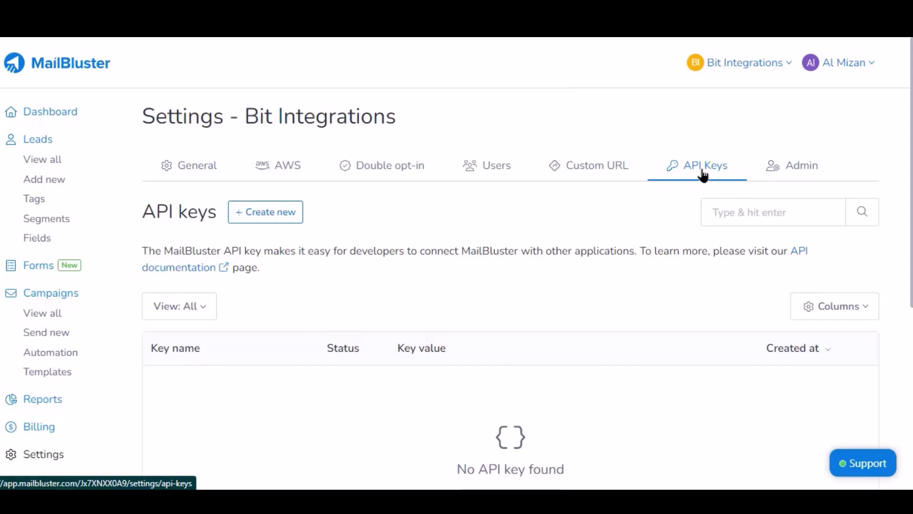
{"action": "left_click", "coordinate": [281, 217]}
{"action": "left_click", "coordinate": [253, 255]}
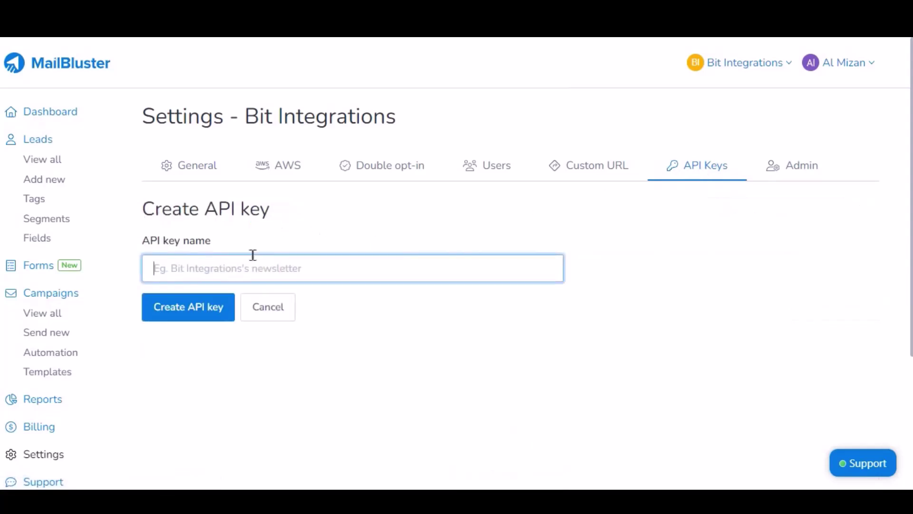
{"action": "type", "text": "bit"}
{"action": "key", "text": "BackSpace"}
{"action": "key", "text": "BackSpace"}
{"action": "key", "text": "BackSpace"}
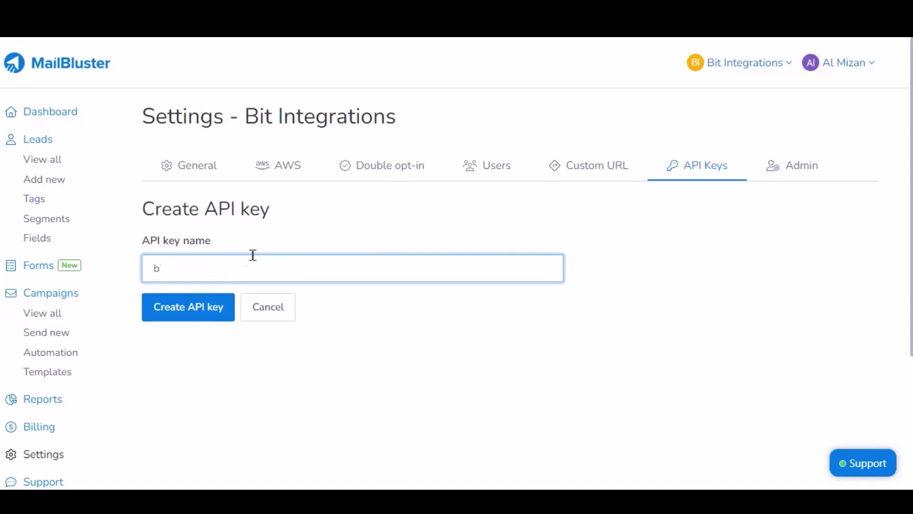
{"action": "type", "text": "Form"}
{"action": "key", "text": "BackSpace"}
{"action": "type", "text": "Bit Integrations"}
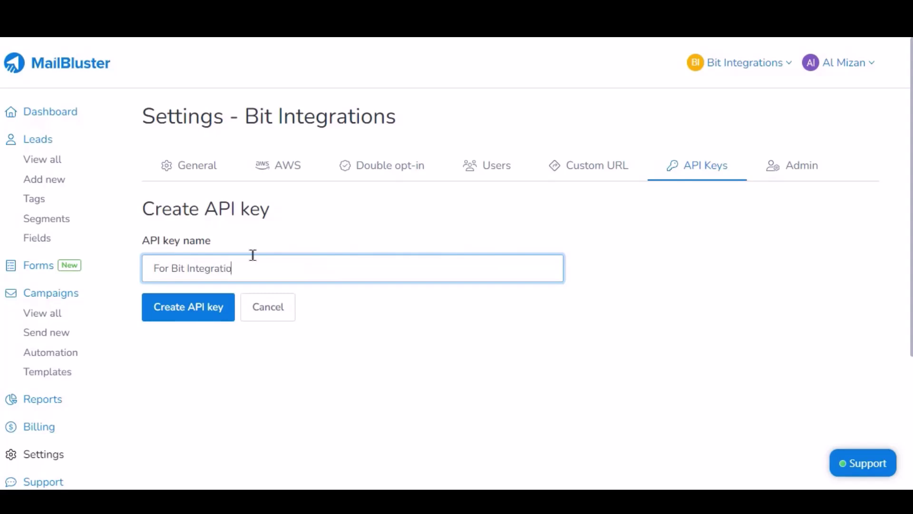
{"action": "left_click", "coordinate": [198, 315]}
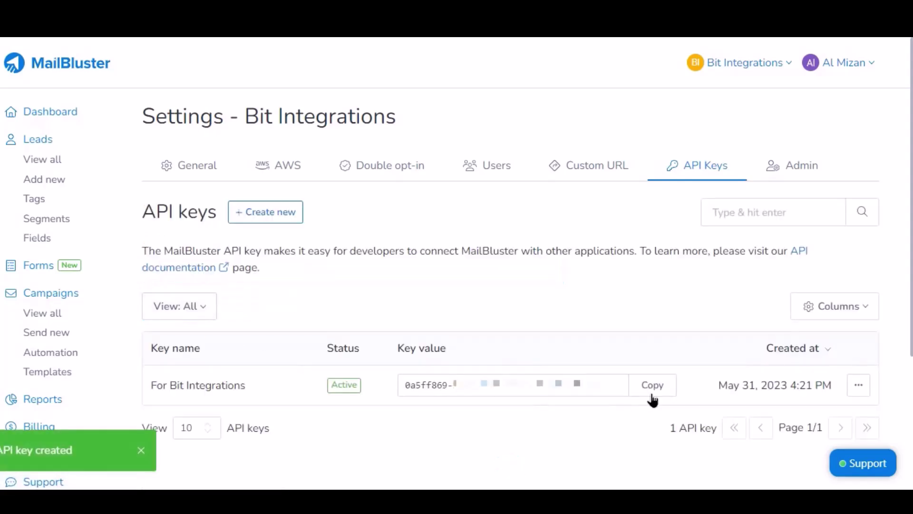
{"action": "left_click", "coordinate": [660, 393]}
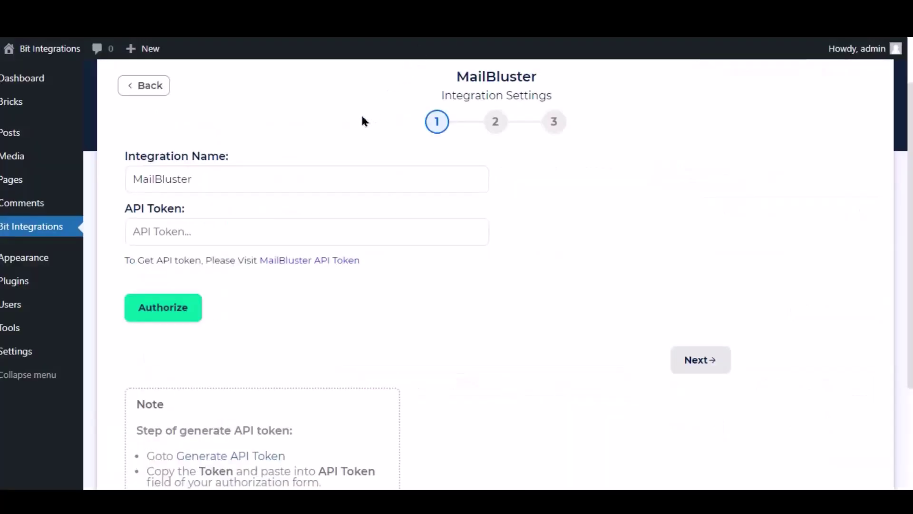
Step: Paste the API token, authorize MailBluster, and continue to the subscription Type setting
{"action": "left_click", "coordinate": [238, 222]}
{"action": "key", "text": "ctrl+v"}
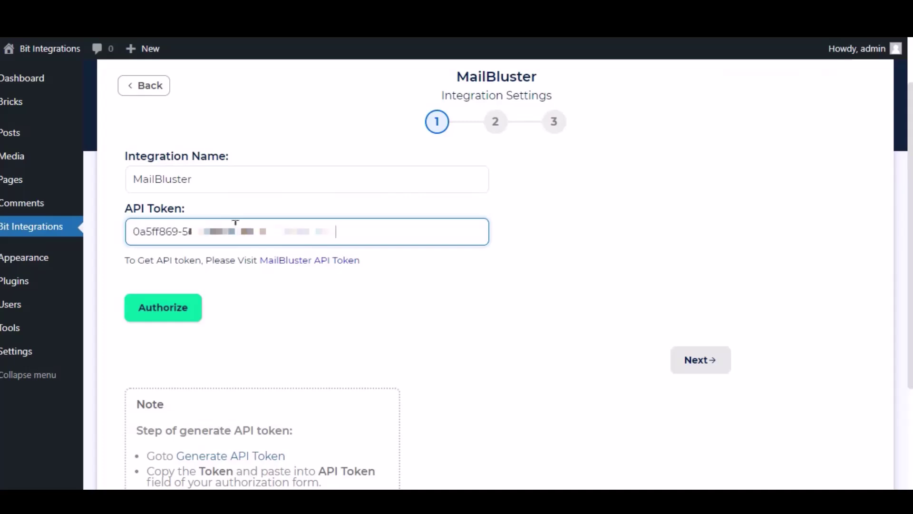
{"action": "left_click", "coordinate": [189, 311]}
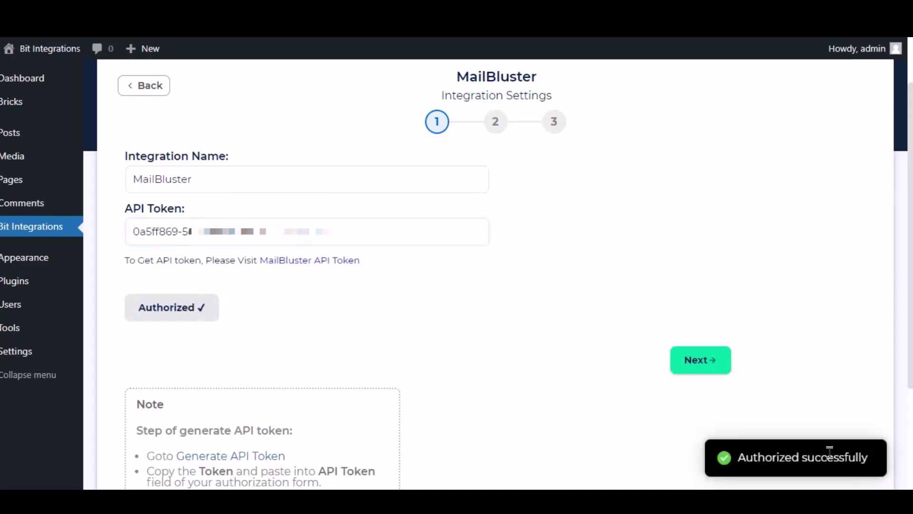
{"action": "left_click", "coordinate": [702, 362]}
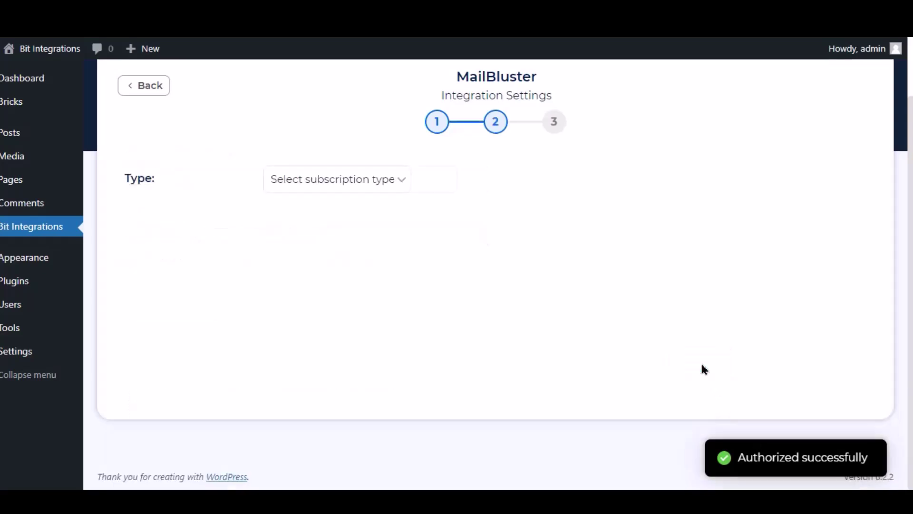
{"action": "left_click_drag", "start_coordinate": [124, 178], "coordinate": [192, 180]}
{"action": "left_click", "coordinate": [193, 180]}
Step: Set the lead Type to Subscribed and map Email to Email and Name to First Name
{"action": "left_click", "coordinate": [316, 180]}
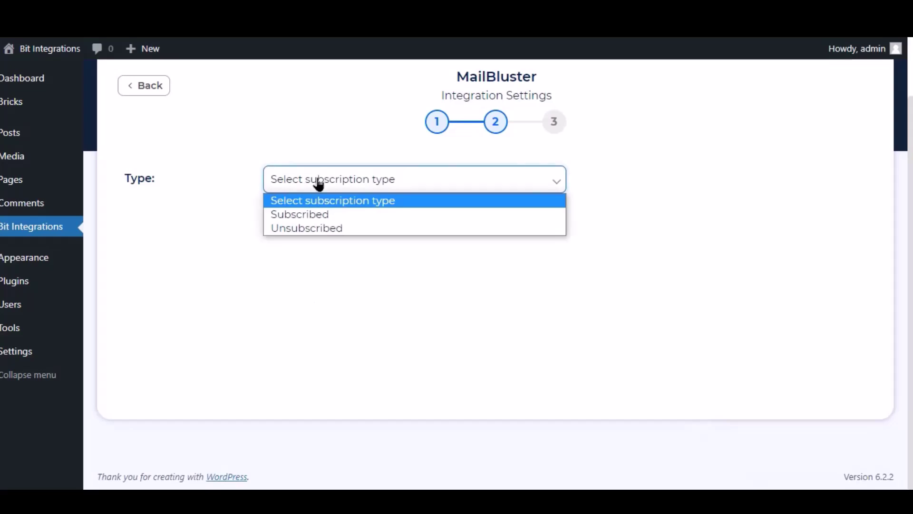
{"action": "left_click", "coordinate": [315, 215]}
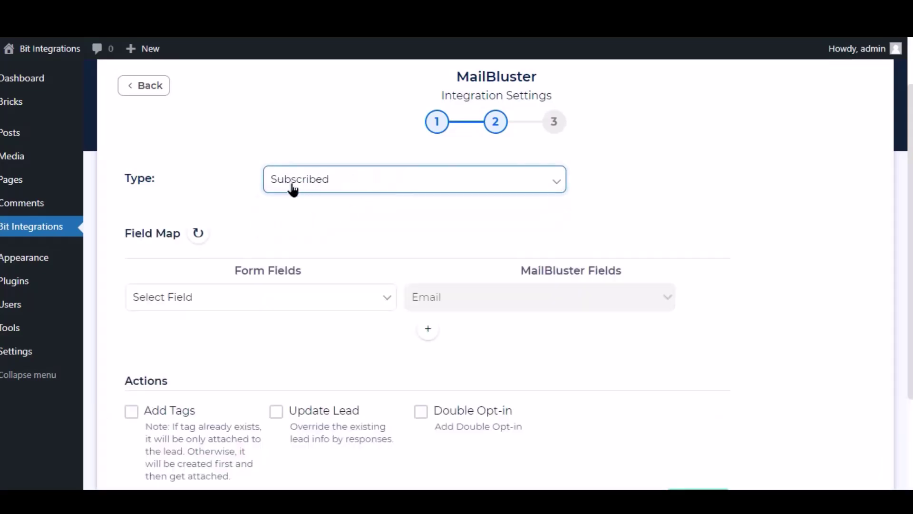
{"action": "left_click", "coordinate": [359, 298]}
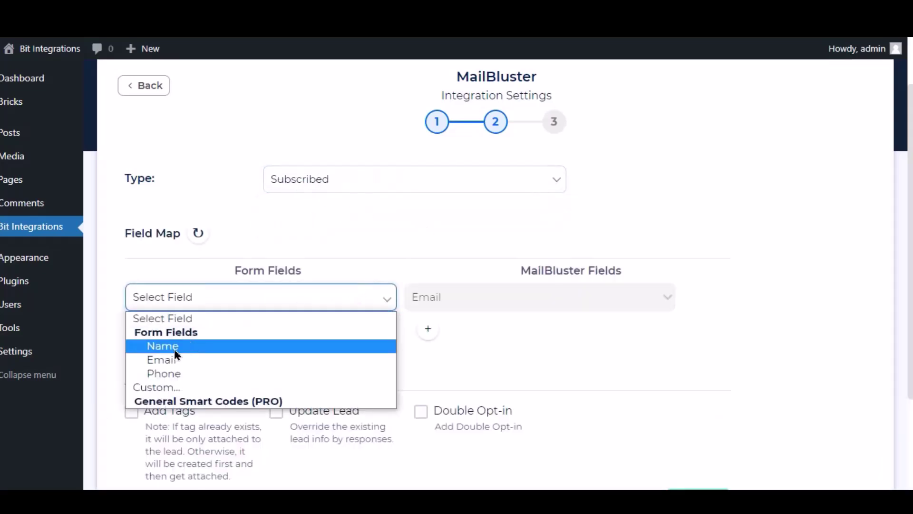
{"action": "left_click", "coordinate": [170, 362]}
{"action": "left_click", "coordinate": [428, 328]}
{"action": "left_click", "coordinate": [452, 332]}
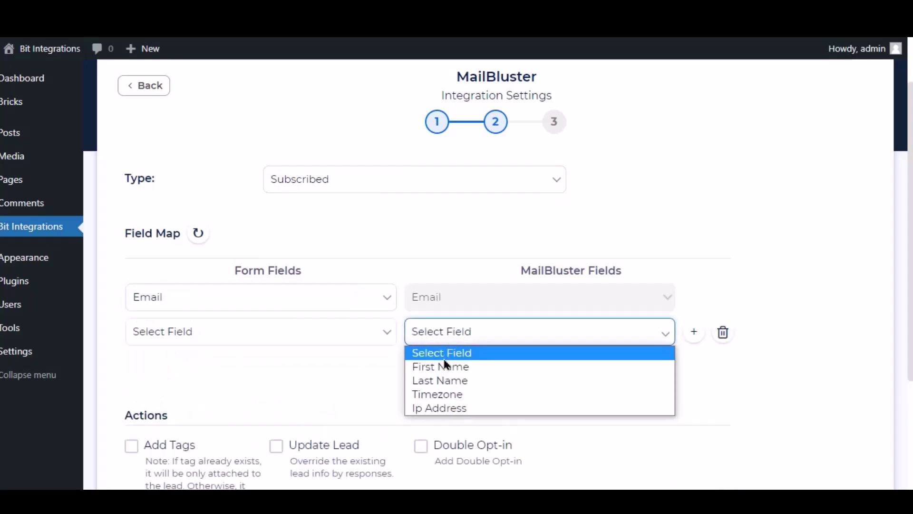
{"action": "left_click", "coordinate": [443, 366]}
{"action": "left_click", "coordinate": [347, 335]}
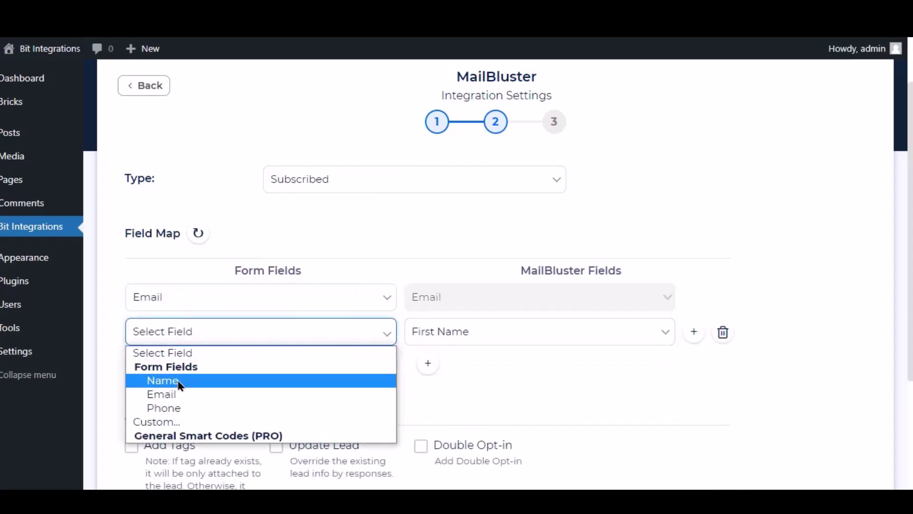
{"action": "left_click", "coordinate": [179, 379]}
Step: Leave Conditional Logics off, then finish and save the integration
{"action": "scroll", "coordinate": [275, 360], "scroll_direction": "down", "scroll_amount": 3}
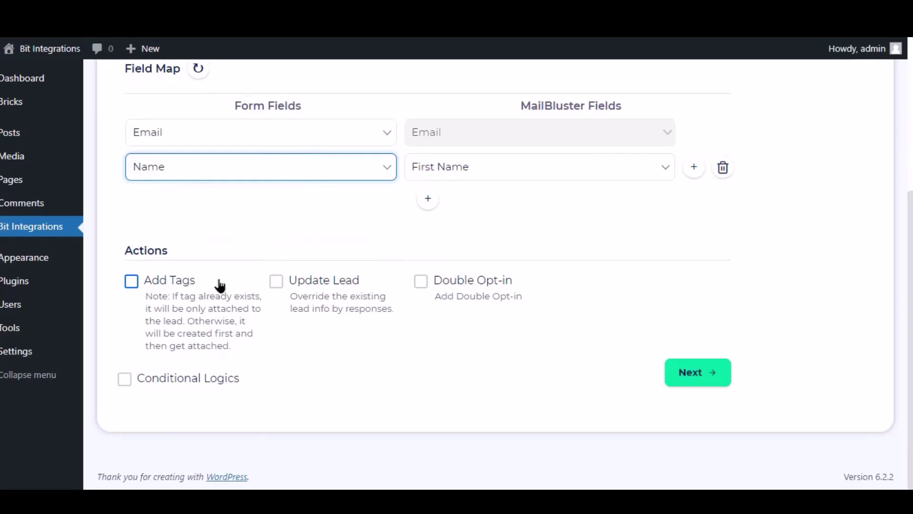
{"action": "left_click", "coordinate": [126, 383]}
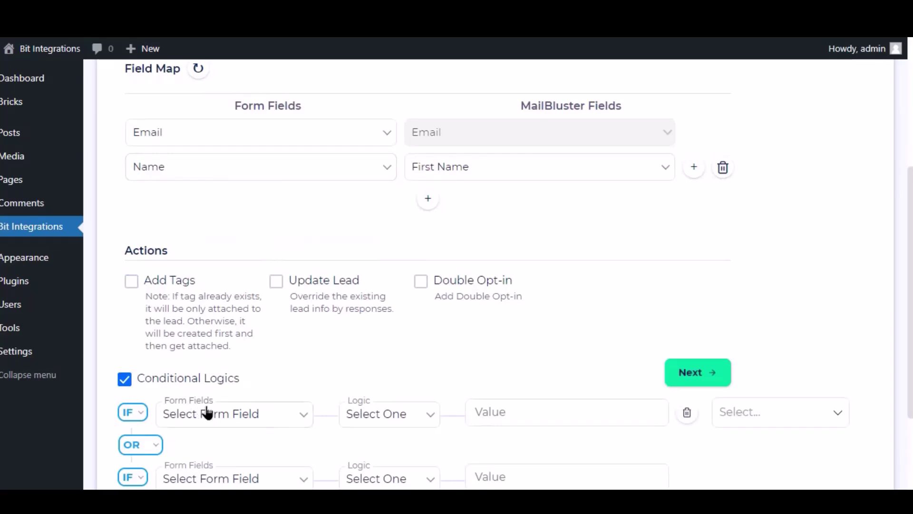
{"action": "scroll", "coordinate": [495, 404], "scroll_direction": "down", "scroll_amount": 3}
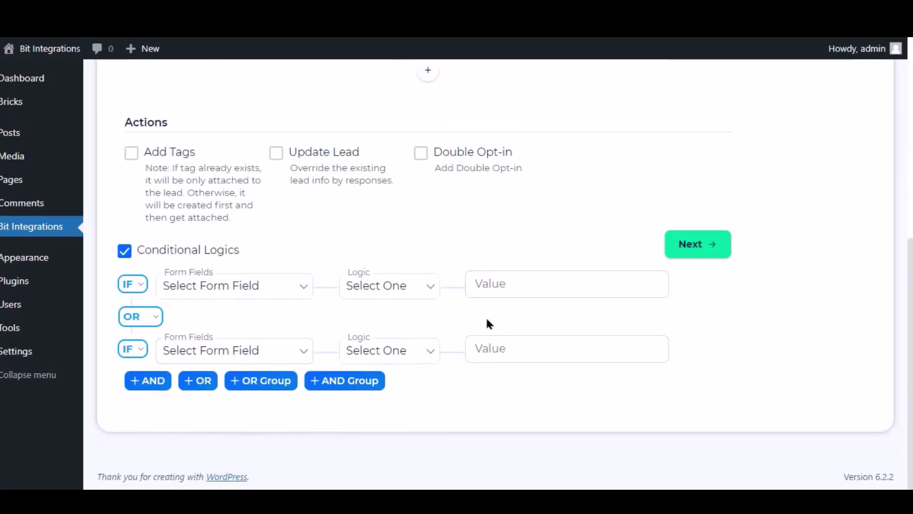
{"action": "left_click", "coordinate": [124, 252]}
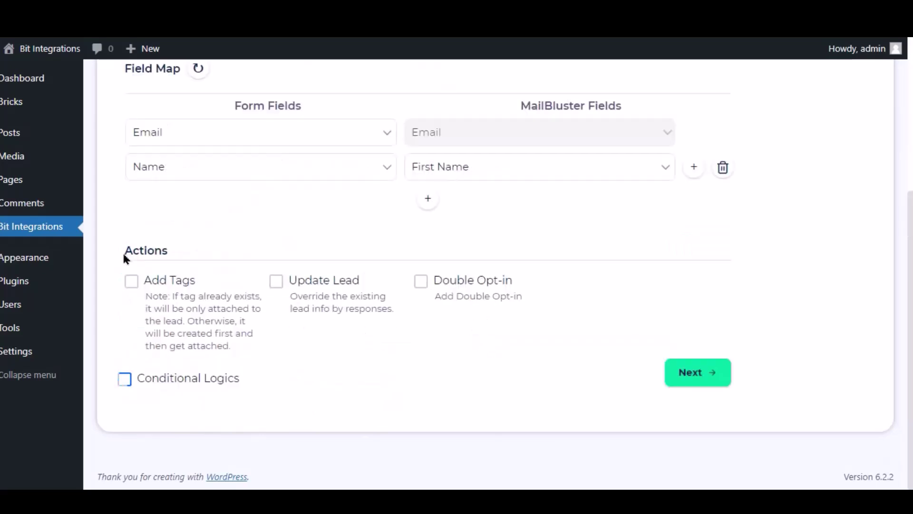
{"action": "scroll", "coordinate": [506, 319], "scroll_direction": "up", "scroll_amount": 4}
{"action": "scroll", "coordinate": [509, 319], "scroll_direction": "down", "scroll_amount": 4}
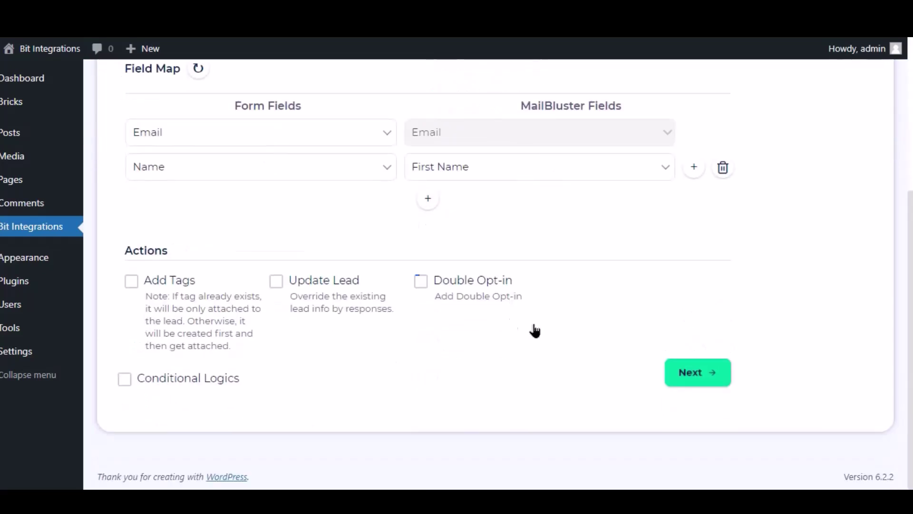
{"action": "left_click", "coordinate": [711, 373]}
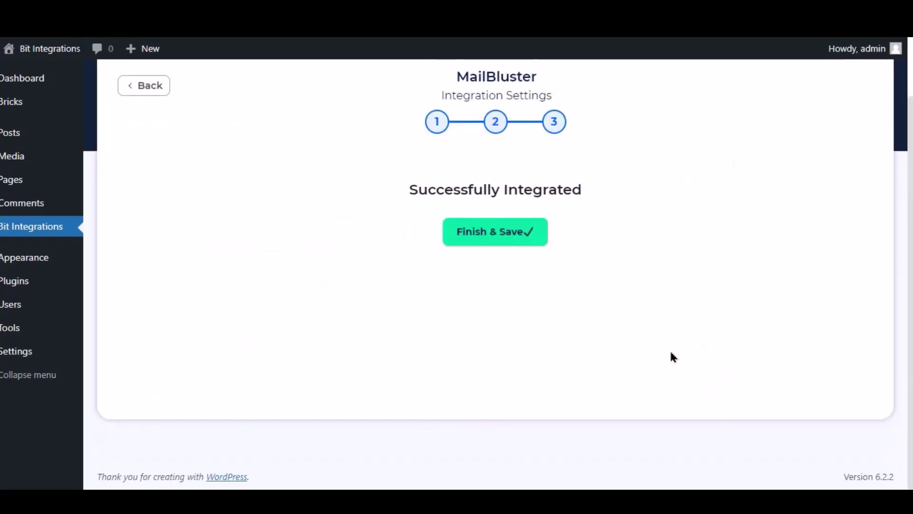
{"action": "left_click", "coordinate": [495, 238]}
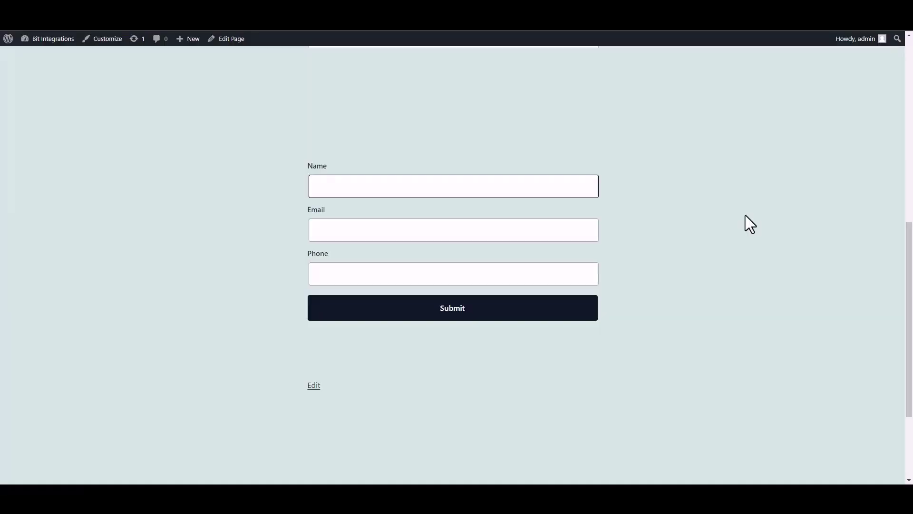
Step: Submit the form with name 'Bit Integrations', a test e-mail and phone, and check the success message
{"action": "type", "text": "Bit INTEGRAT"}
{"action": "key", "text": "BackSpace"}
{"action": "key", "text": "BackSpace"}
{"action": "key", "text": "BackSpace"}
{"action": "key", "text": "BackSpace"}
{"action": "type", "text": "ntegrations"}
{"action": "left_click", "coordinate": [522, 233]}
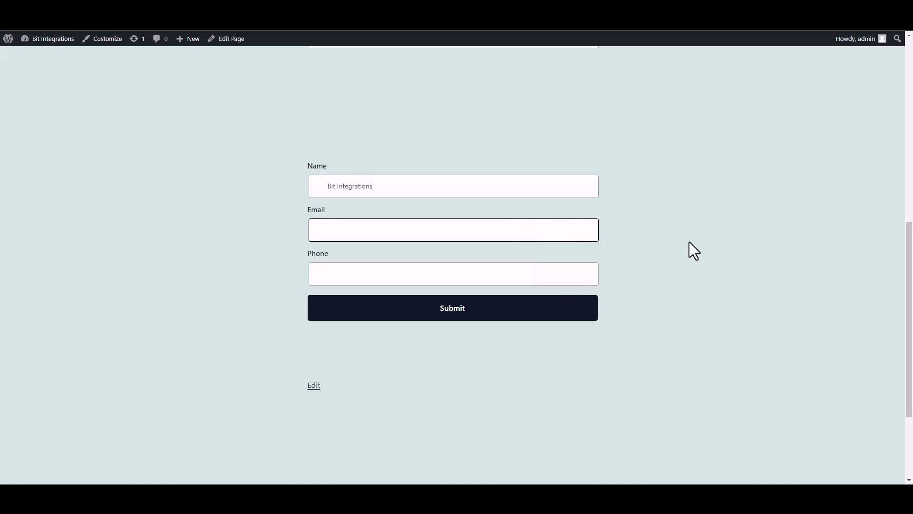
{"action": "left_click", "coordinate": [566, 277]}
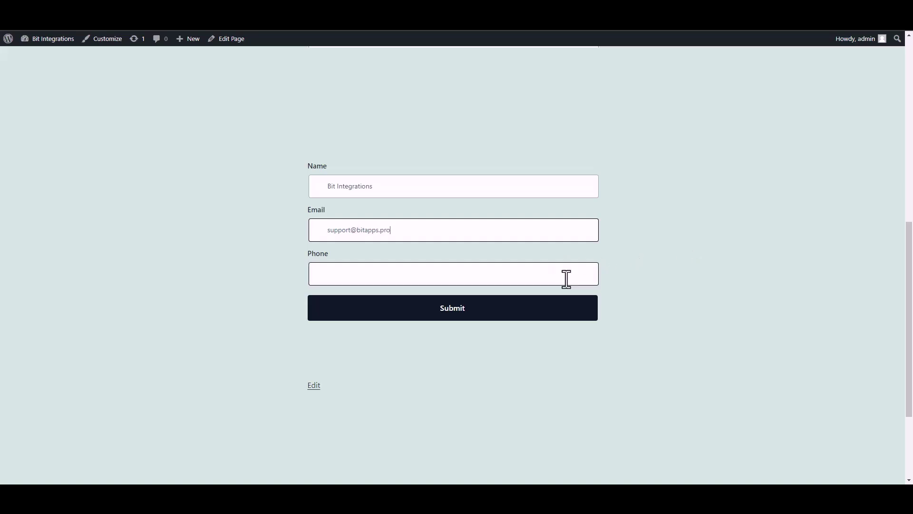
{"action": "type", "text": "444"}
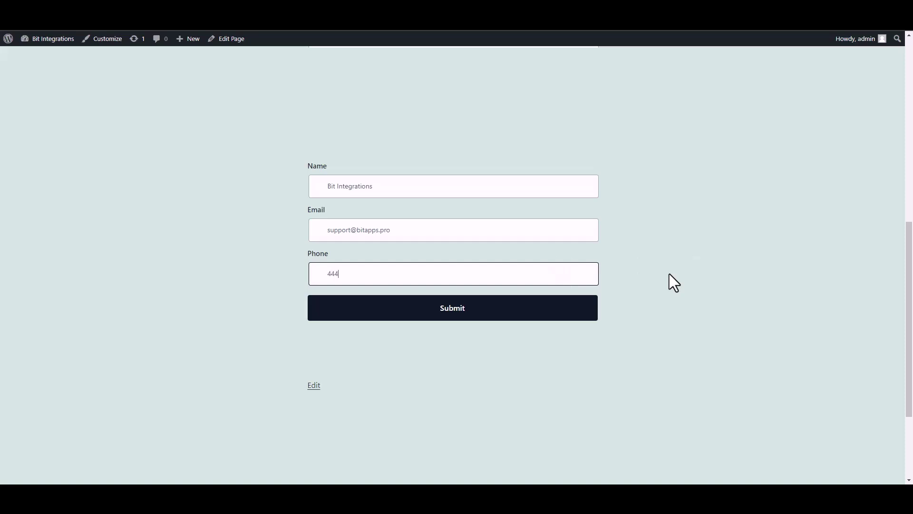
{"action": "type", "text": "555666"}
{"action": "left_click", "coordinate": [578, 313]}
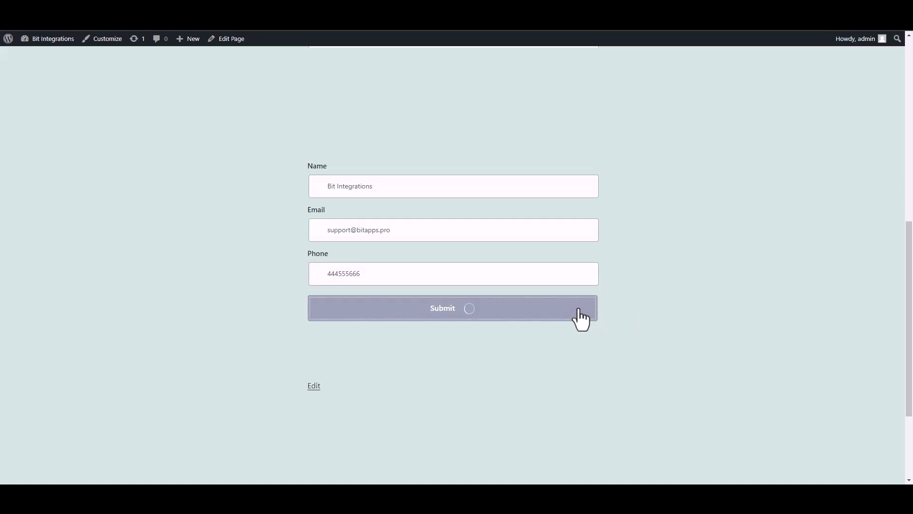
{"action": "left_click_drag", "start_coordinate": [315, 346], "coordinate": [492, 353]}
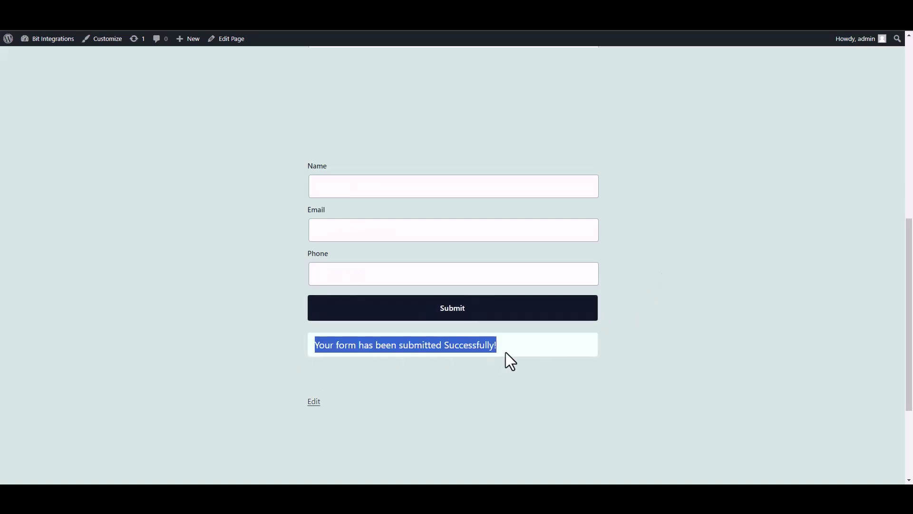
{"action": "left_click", "coordinate": [651, 361]}
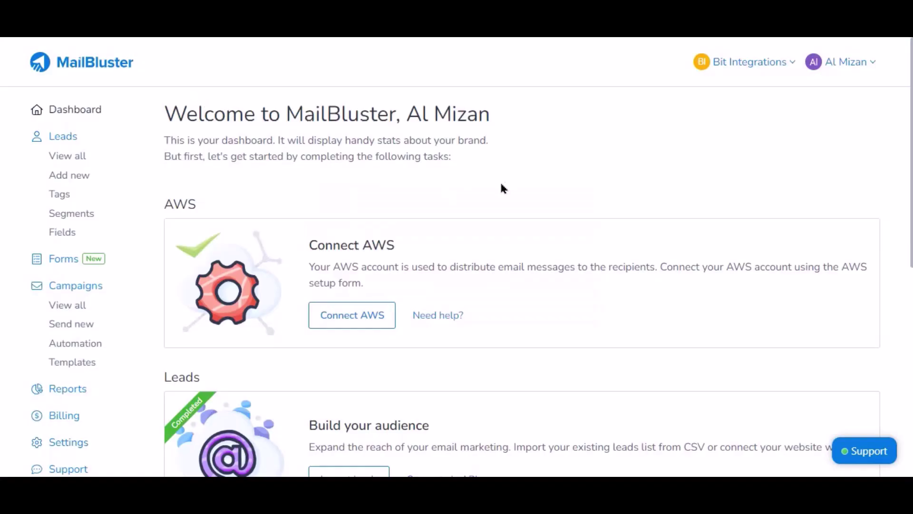
Step: Open Leads > View all in MailBluster's sidebar to list every lead
{"action": "left_click", "coordinate": [69, 157]}
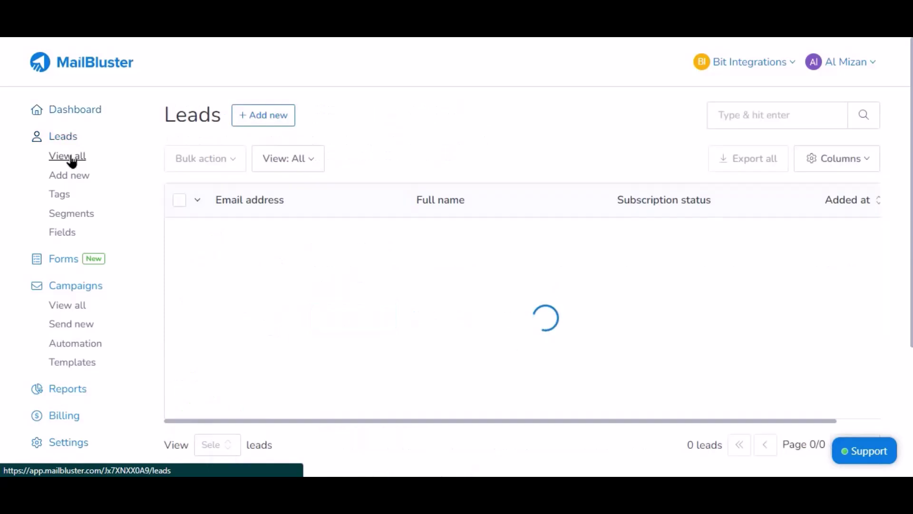